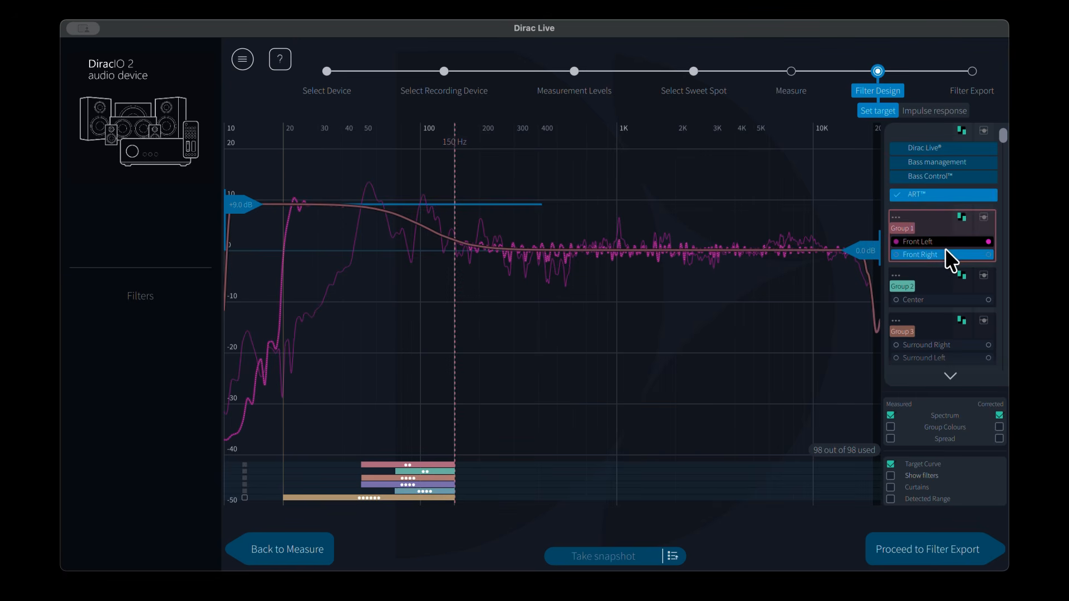
Step: Move Front Right out of Group 1 into its own group and back into Group 1
left_click_drag(945, 252, 943, 261)
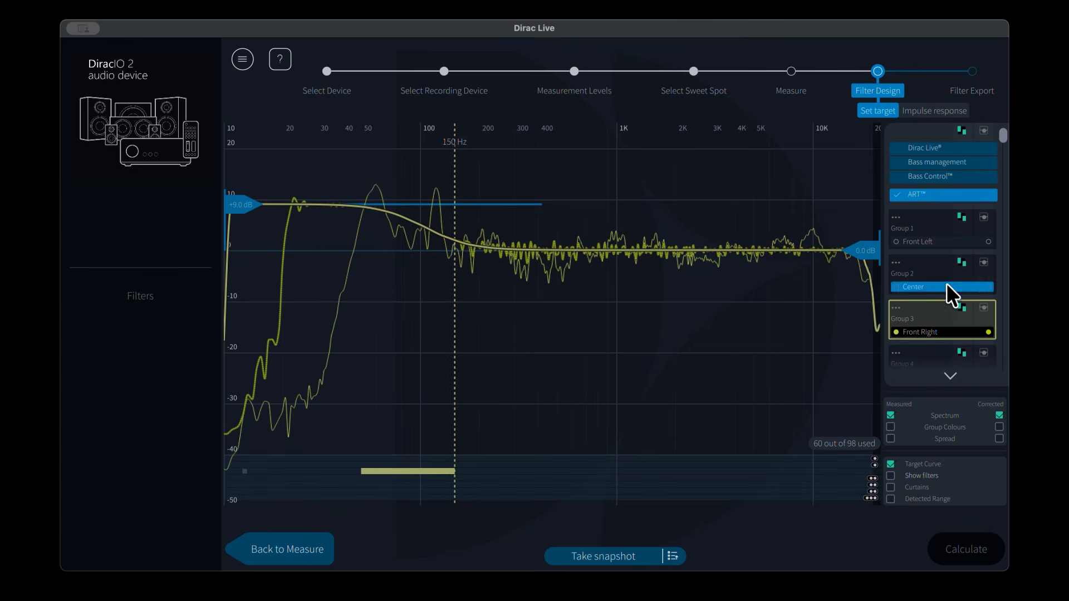
left_click_drag(948, 329, 948, 243)
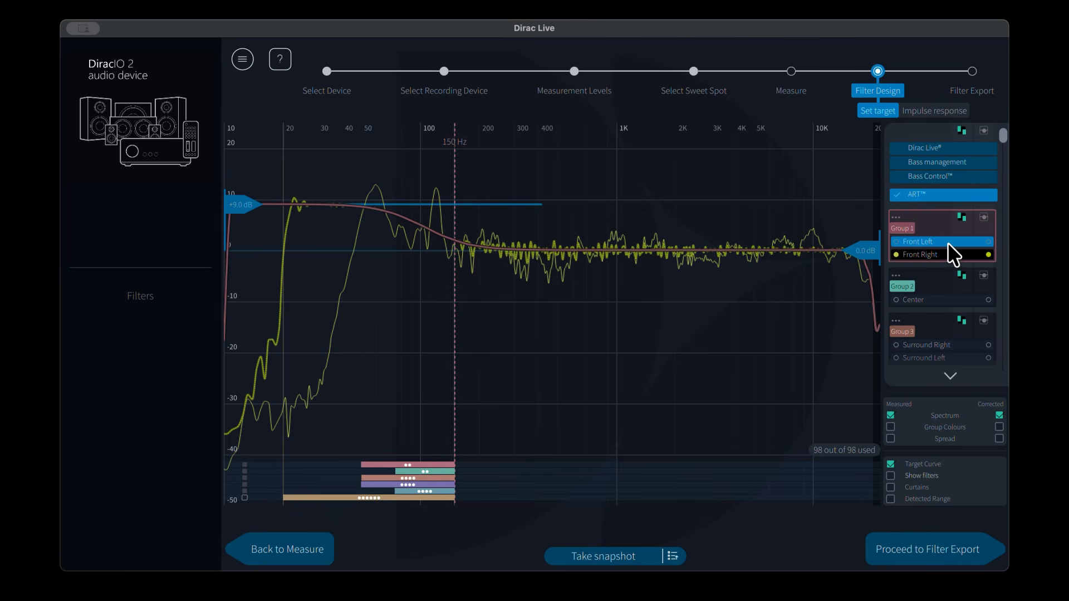
Step: Select Group 1 and toggle the corrected spectrum and target curve displays off and back on
left_click(940, 218)
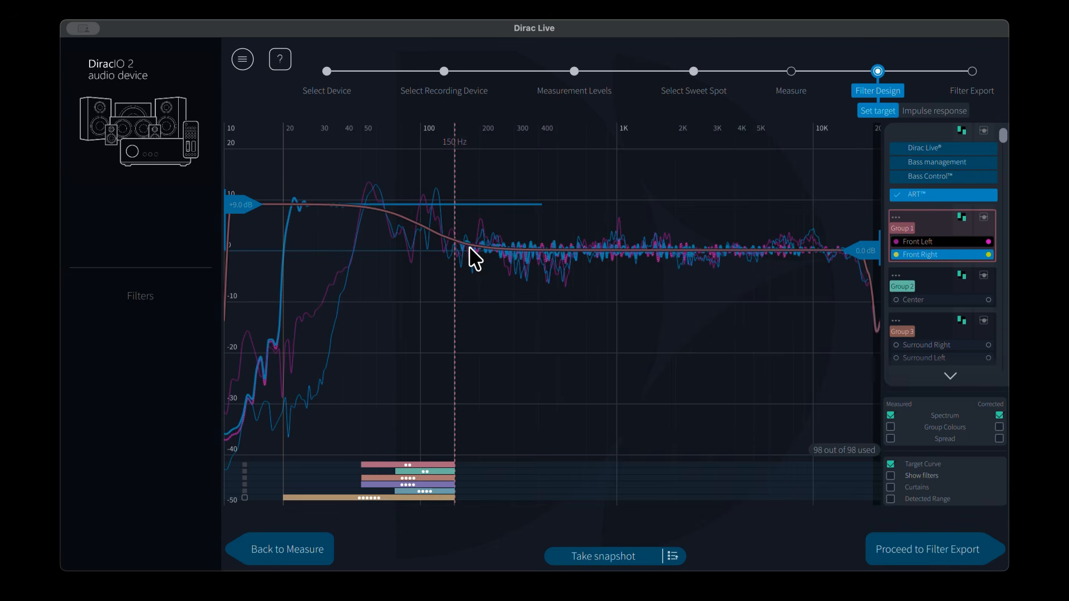
left_click(999, 415)
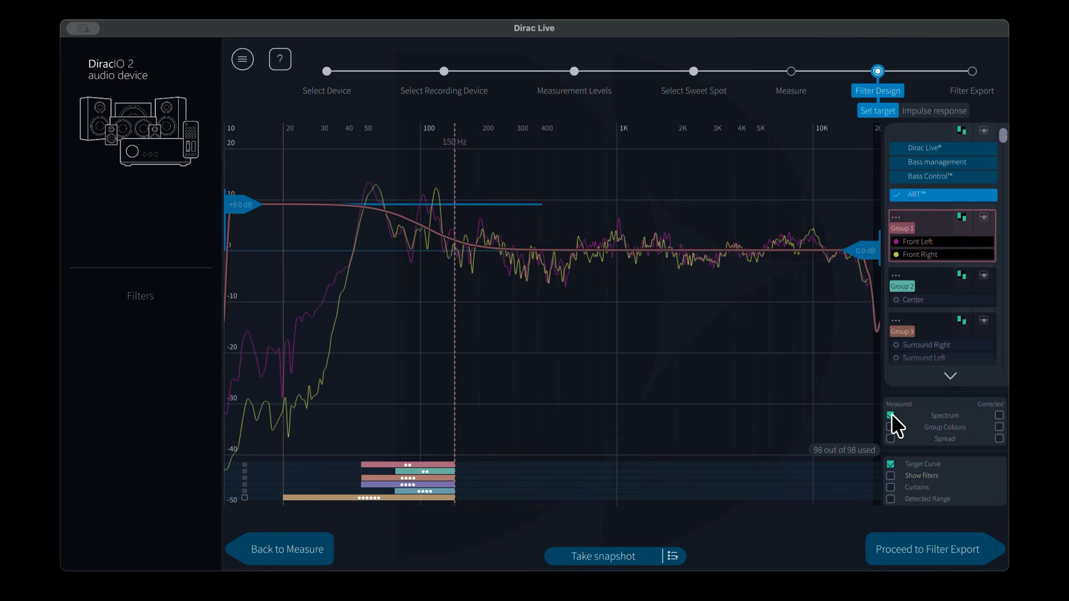
left_click(890, 462)
left_click(891, 460)
left_click(998, 415)
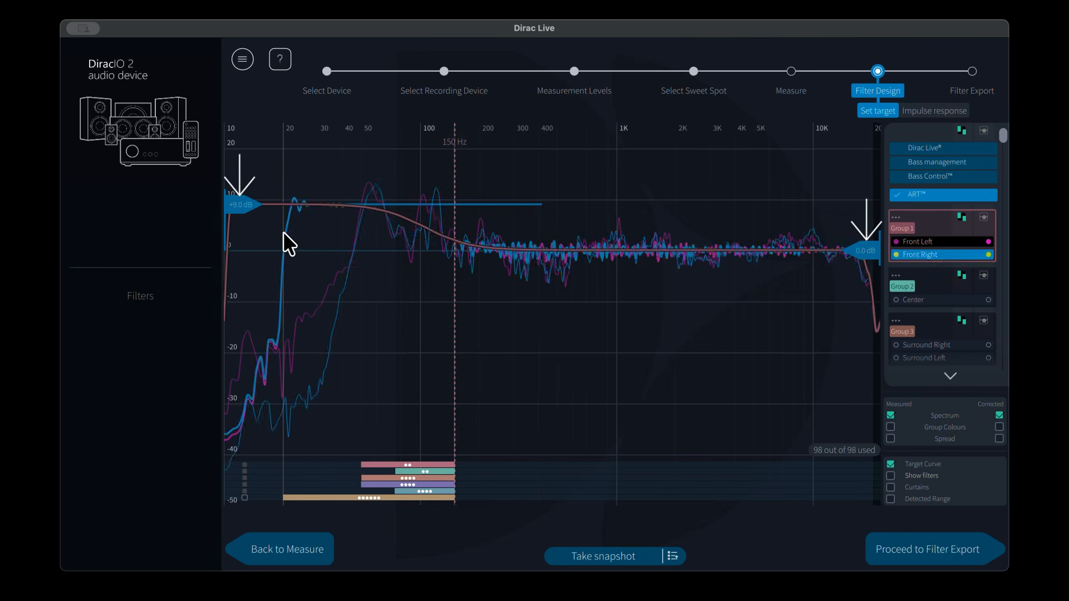
Step: Lower Group 1's bass shelf to +4.0 dB and its treble shelf to -2.0 dB
left_click_drag(243, 203, 245, 230)
mouse_move(874, 247)
left_mouse_down()
mouse_move(874, 226)
mouse_move(871, 257)
left_mouse_up()
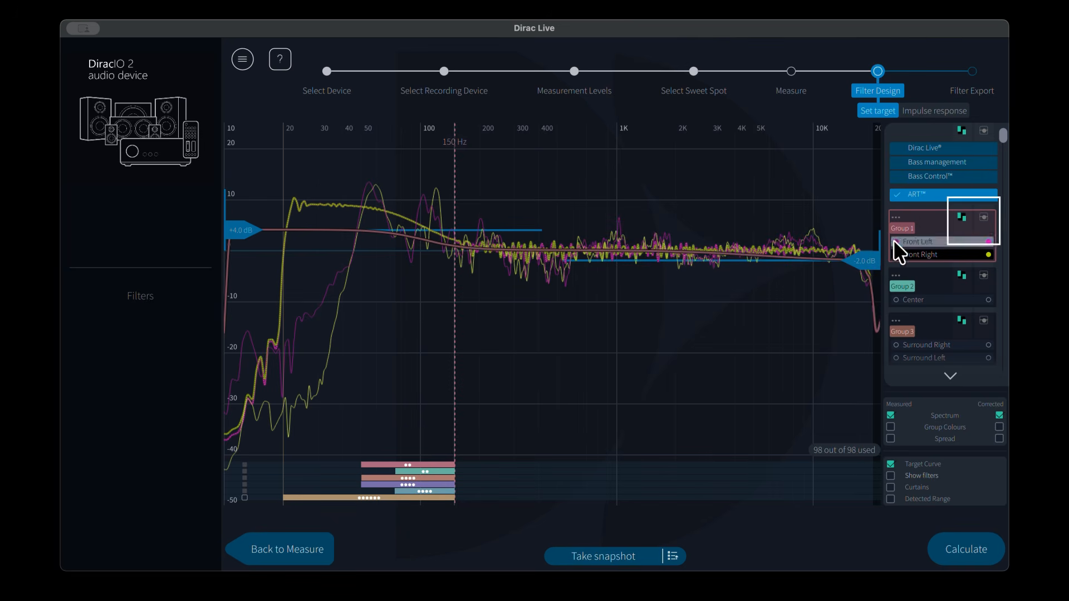
Step: Switch Group 1's target to point editing, move two curve points, then switch back to shelf mode
left_click(963, 215)
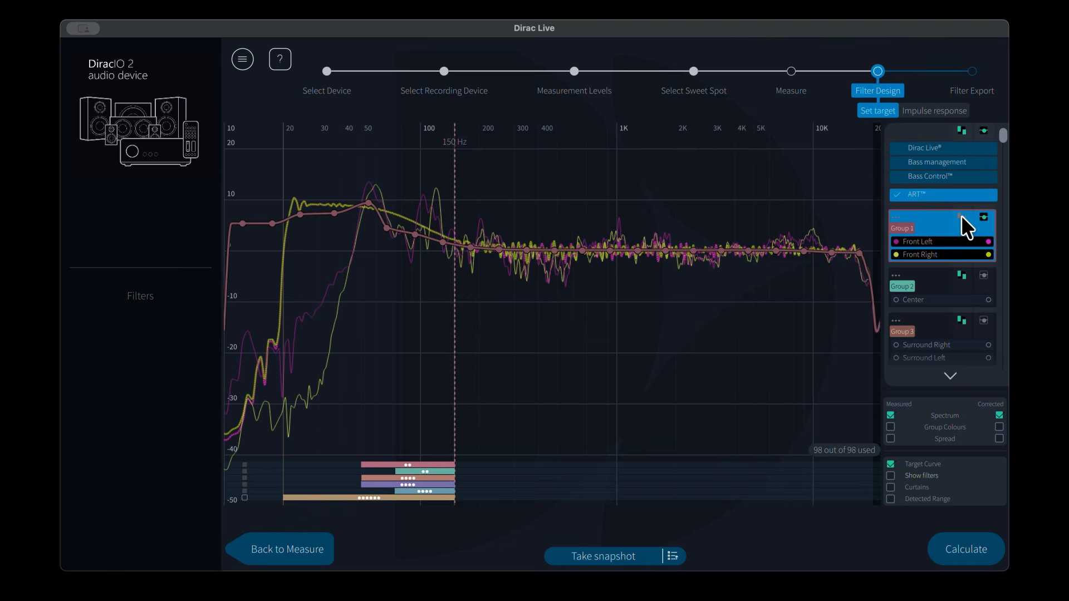
mouse_move(385, 227)
left_click_drag(384, 227, 400, 201)
mouse_move(242, 224)
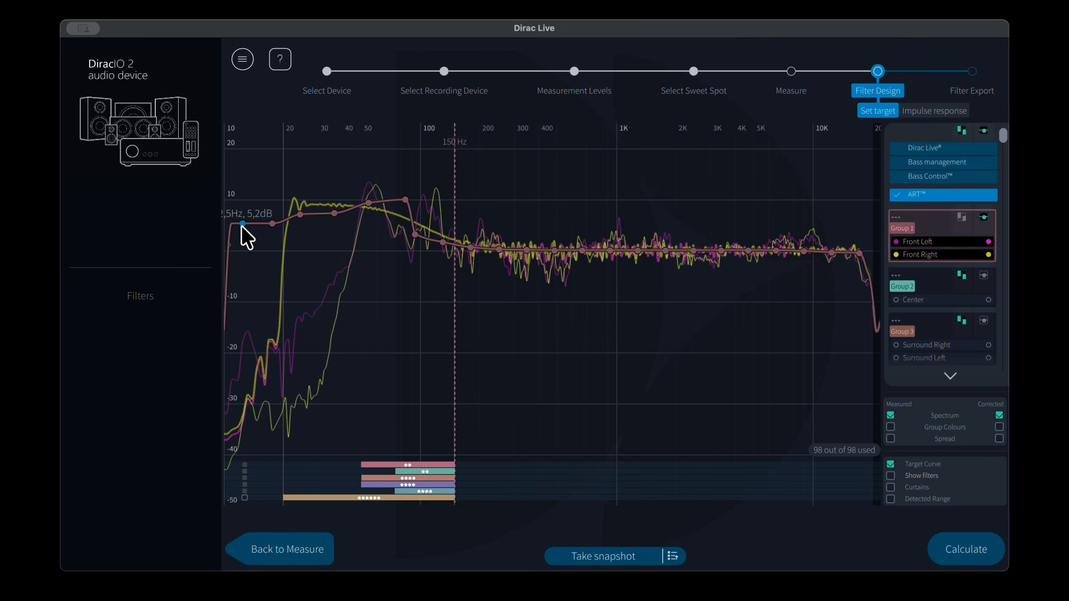
left_click_drag(243, 223, 265, 244)
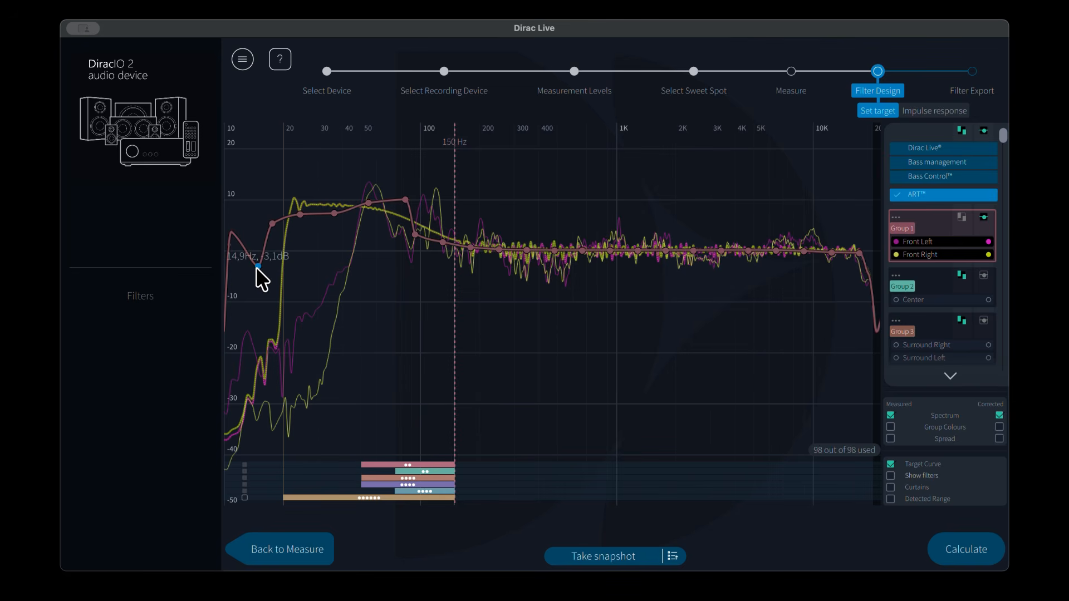
mouse_move(269, 223)
left_click(963, 216)
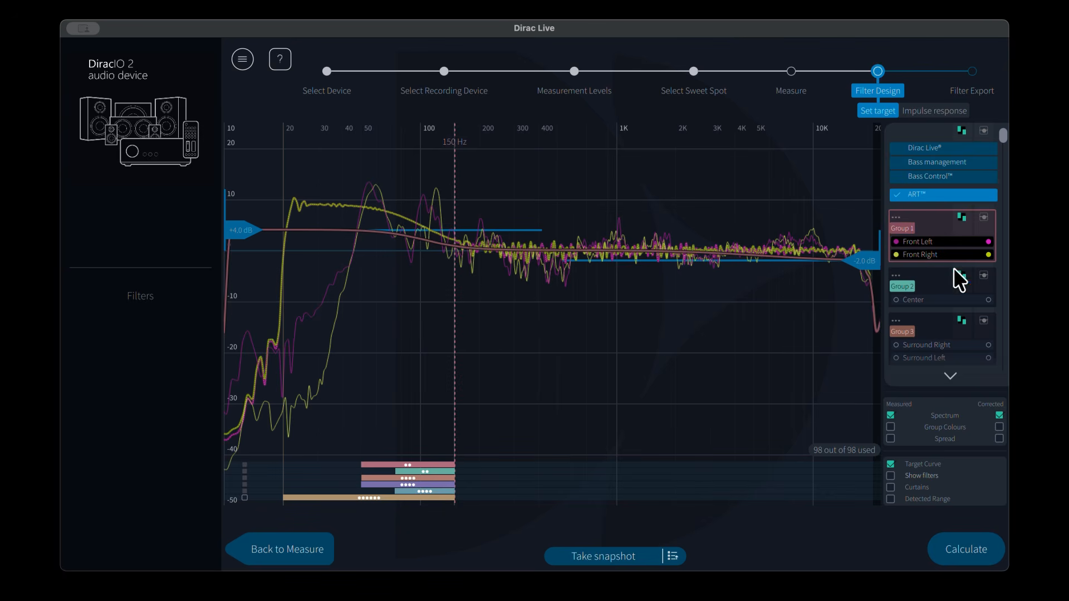
Step: Calculate the filters and proceed to Filter Export, dismissing its help overlay
left_click(953, 553)
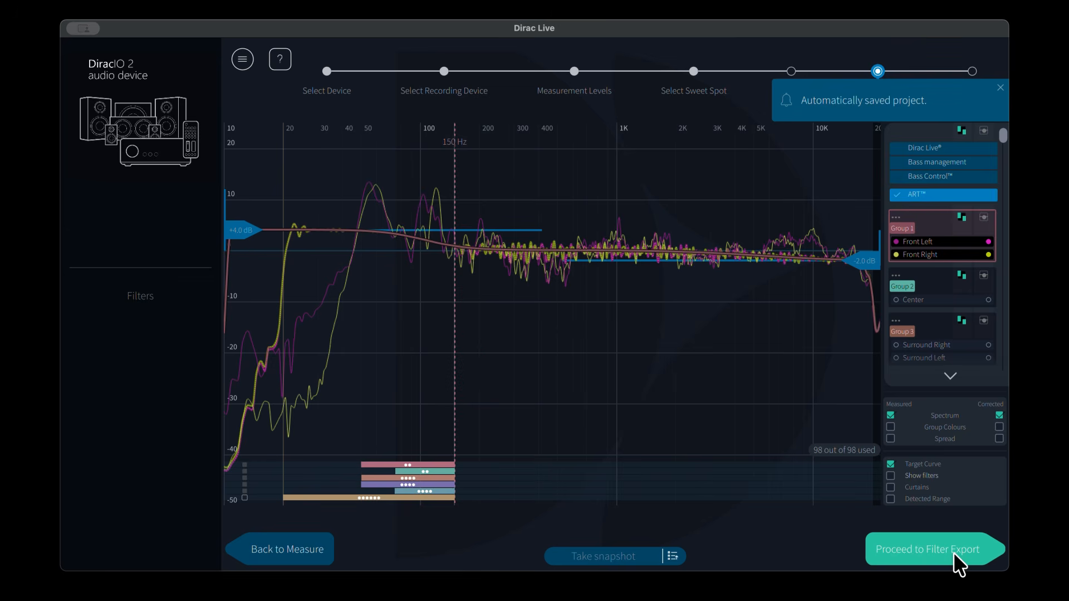
left_click(954, 552)
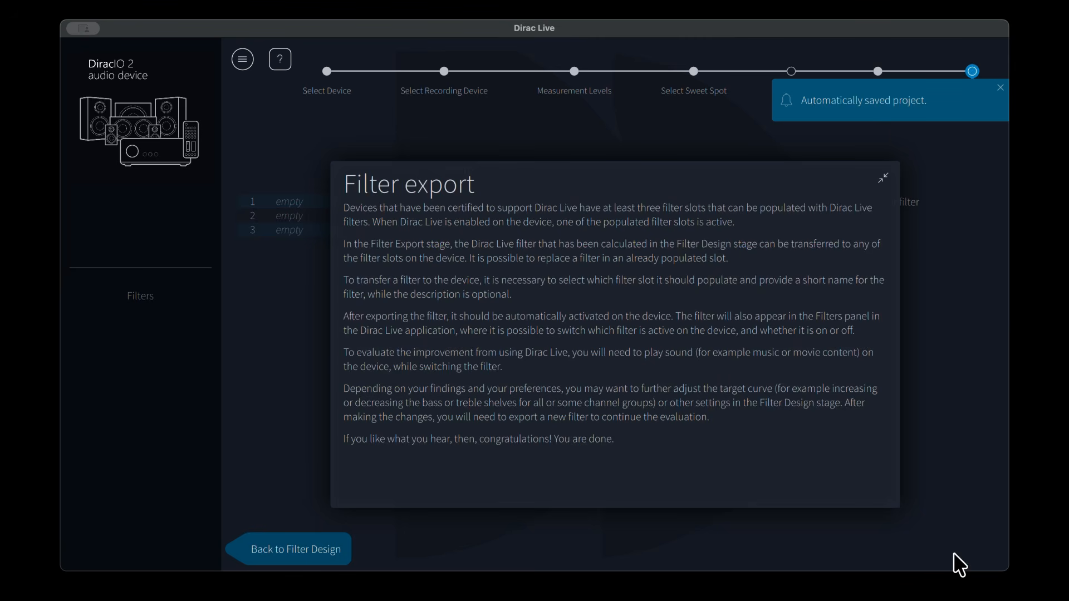
left_click(885, 176)
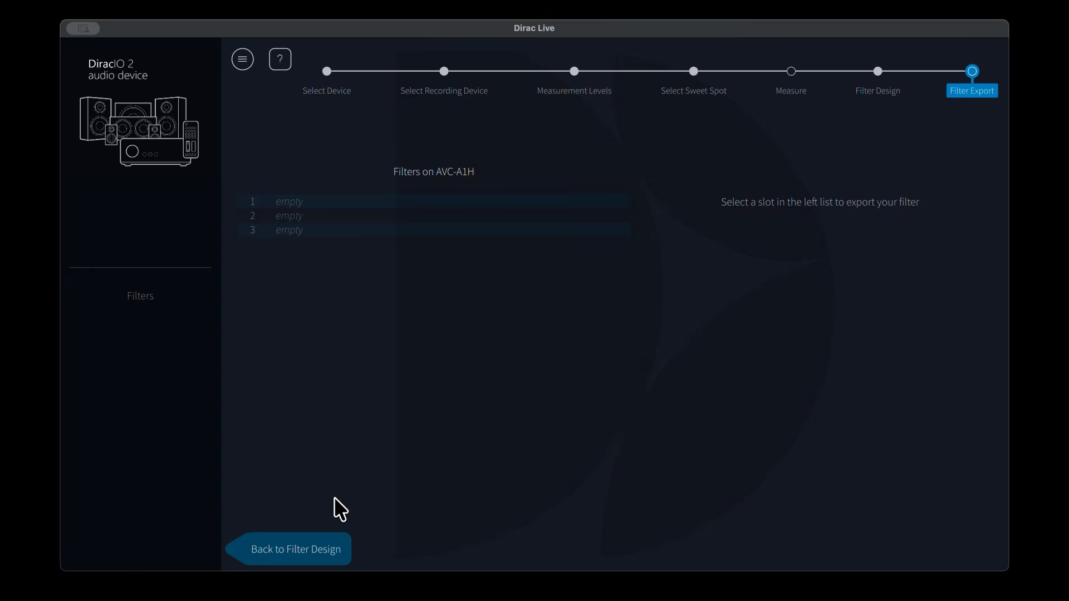
Step: Return to Filter Design and review Group 1's support settings without changing them
left_click(295, 545)
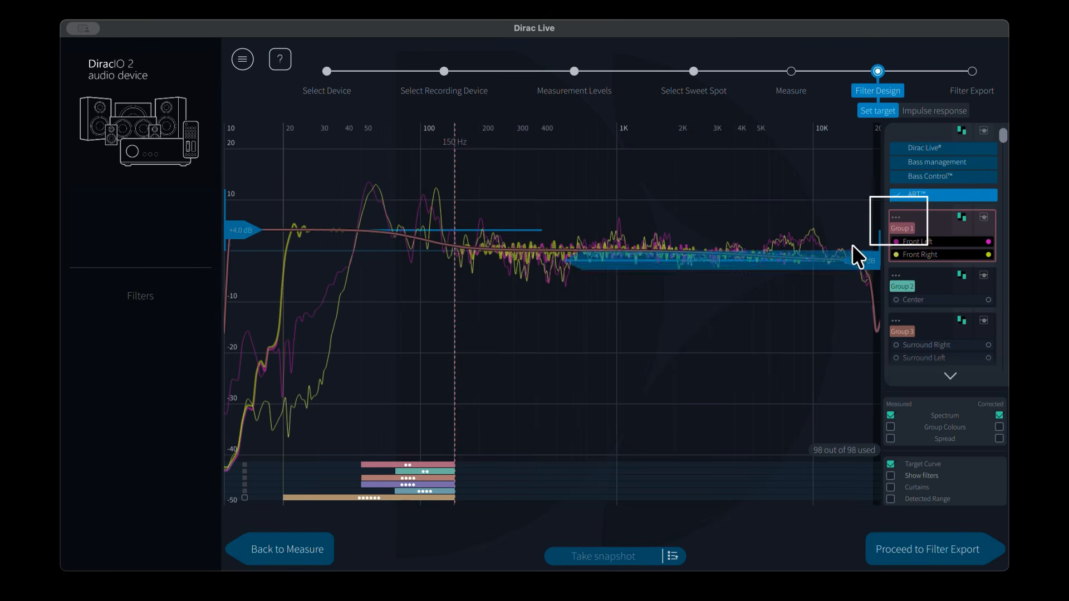
left_click(894, 218)
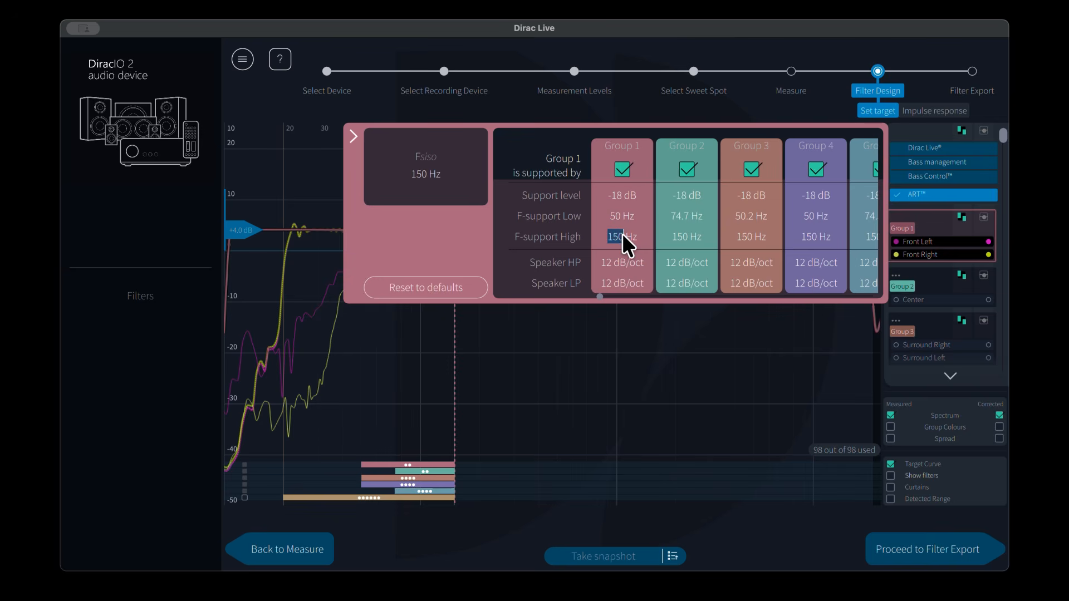
key("Return")
left_click(350, 135)
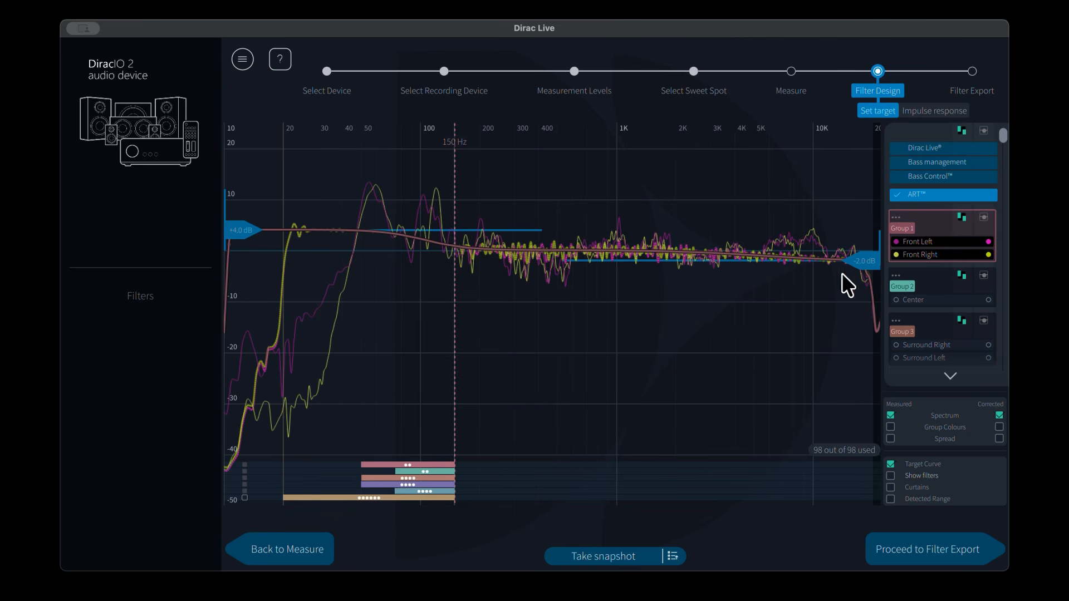
Step: Switch off Group 2's correction range in the group range bars
left_click(897, 219)
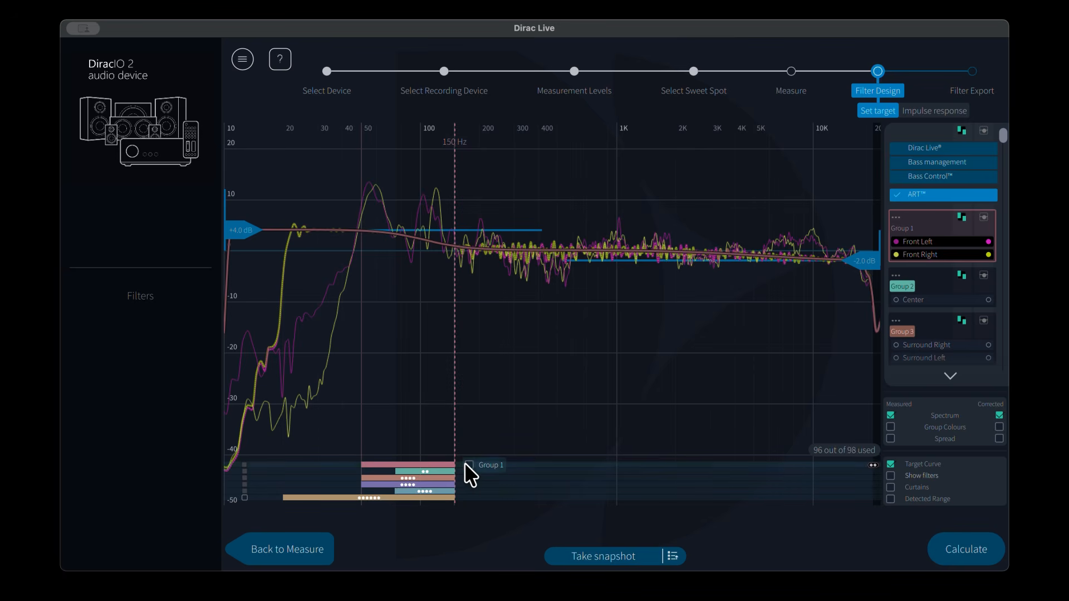
left_click(469, 464)
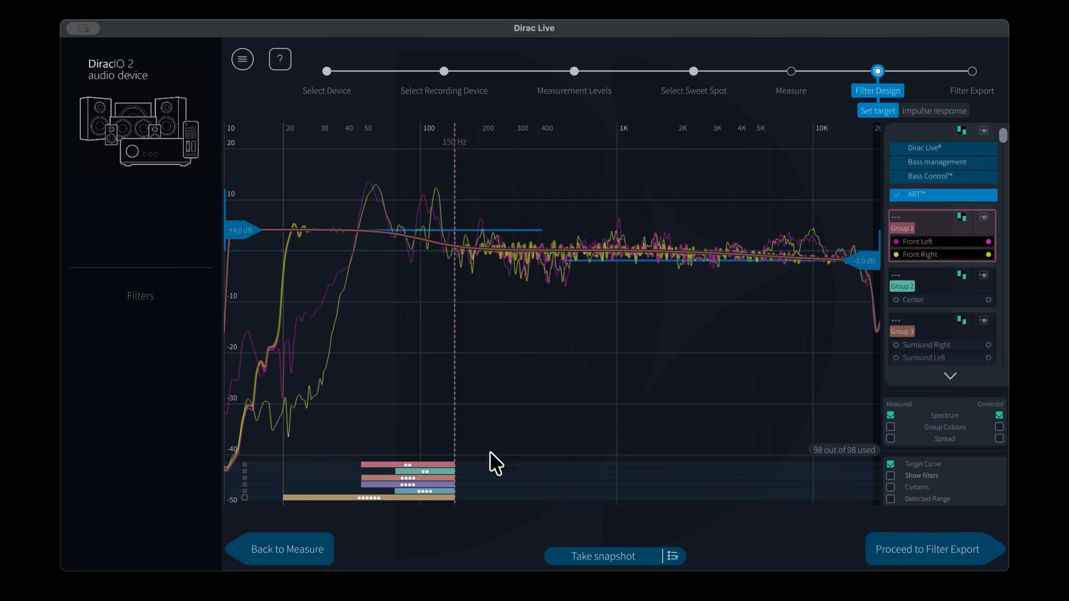
left_click(472, 471)
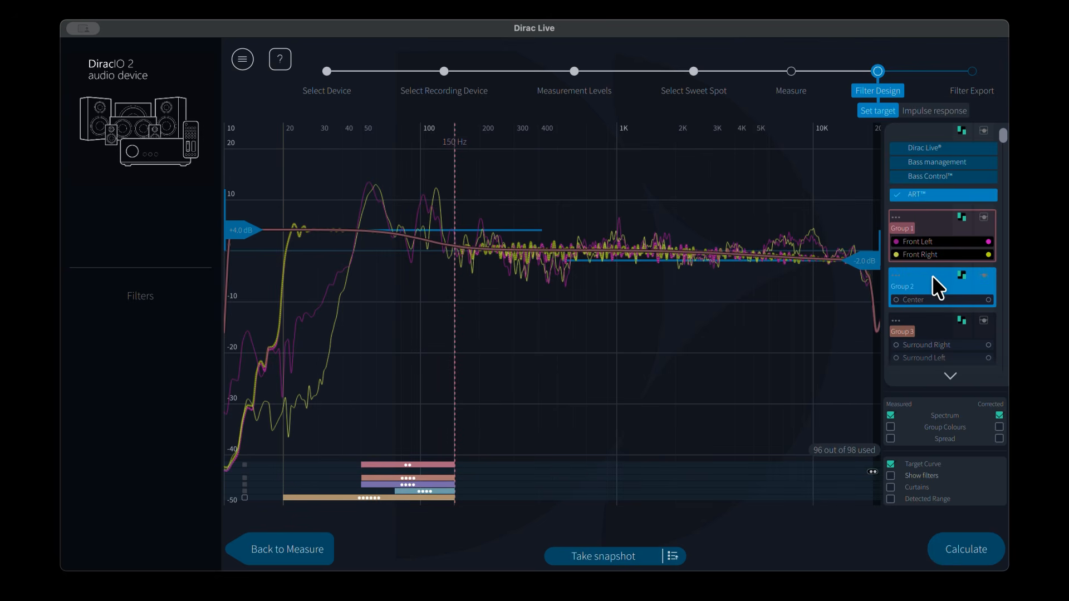
Step: Scroll down the group list and inspect the subwoofer groups 6 and 7
scroll(932, 275, "down", 5)
left_click(919, 317)
left_click_drag(919, 319, 917, 326)
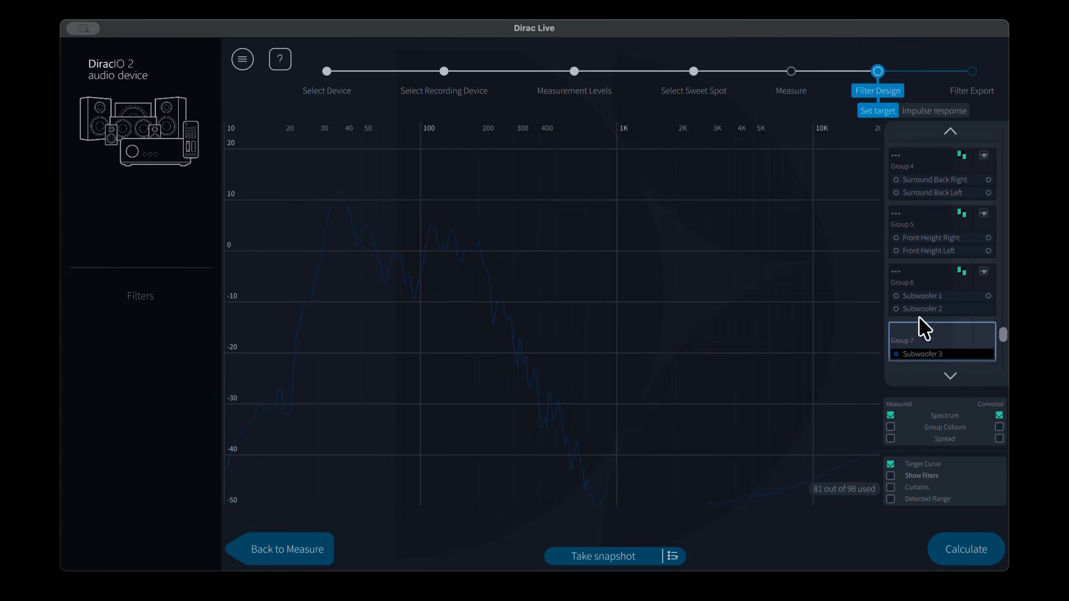
left_click(931, 276)
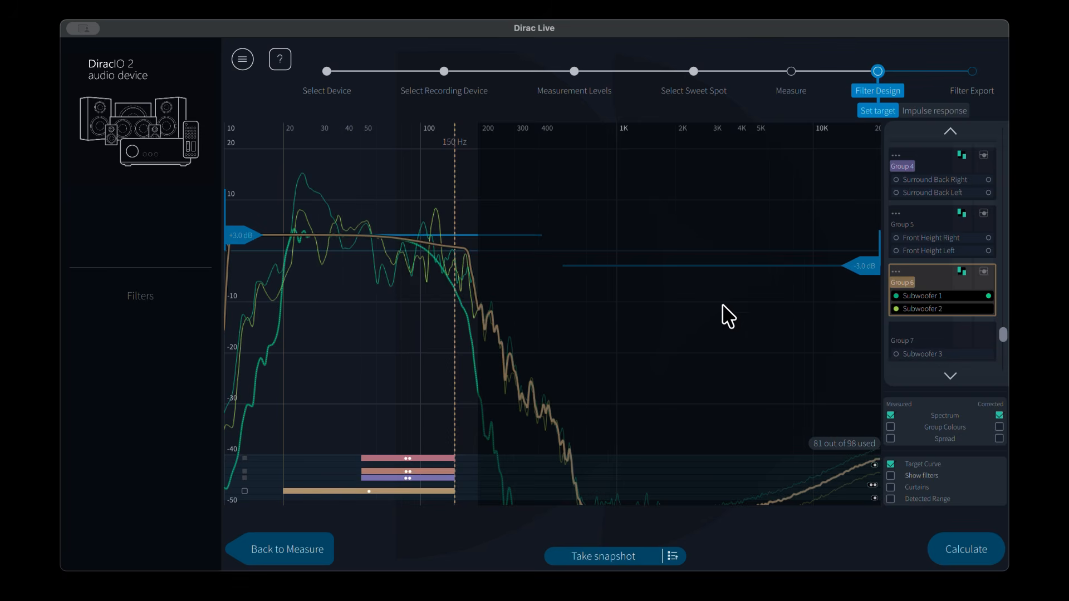
left_click(918, 332)
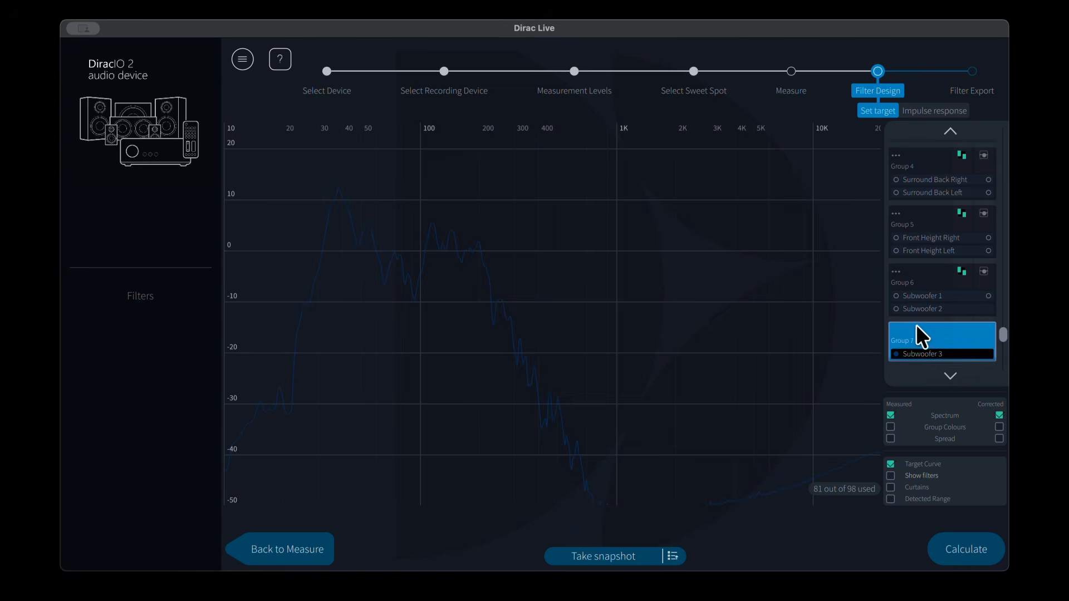
left_click(935, 274)
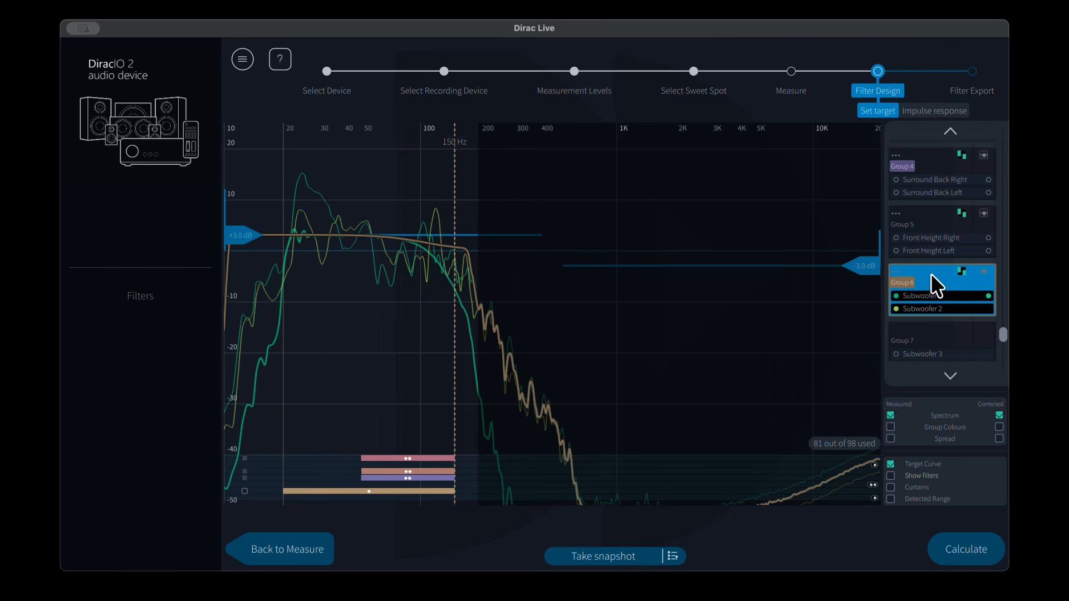
Step: Shorten Group 3's correction range so its upper limit is about 109 Hz
left_click(461, 497)
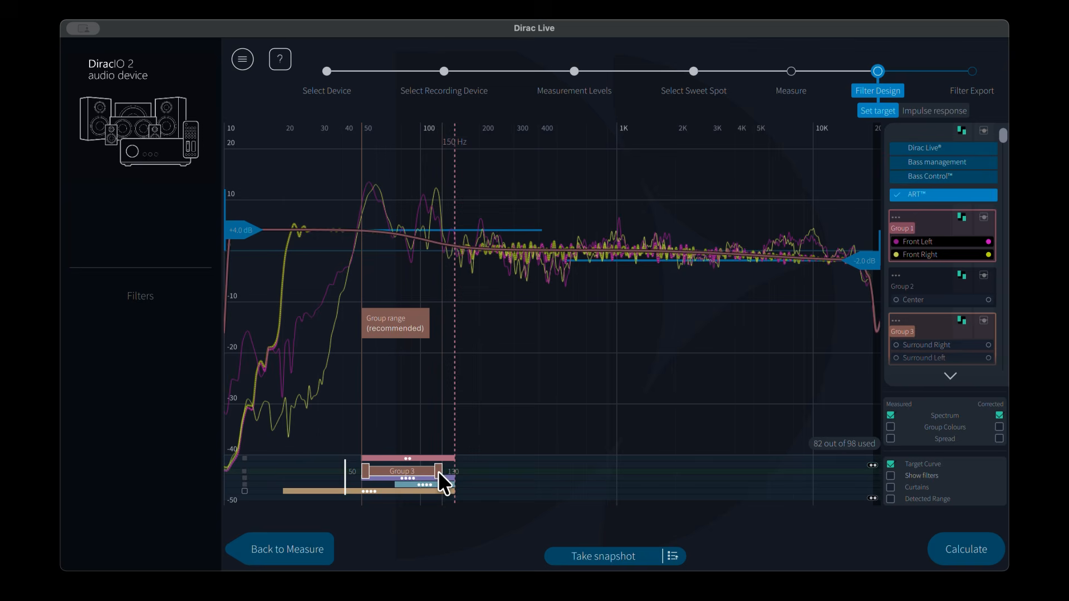
left_click_drag(439, 471, 425, 469)
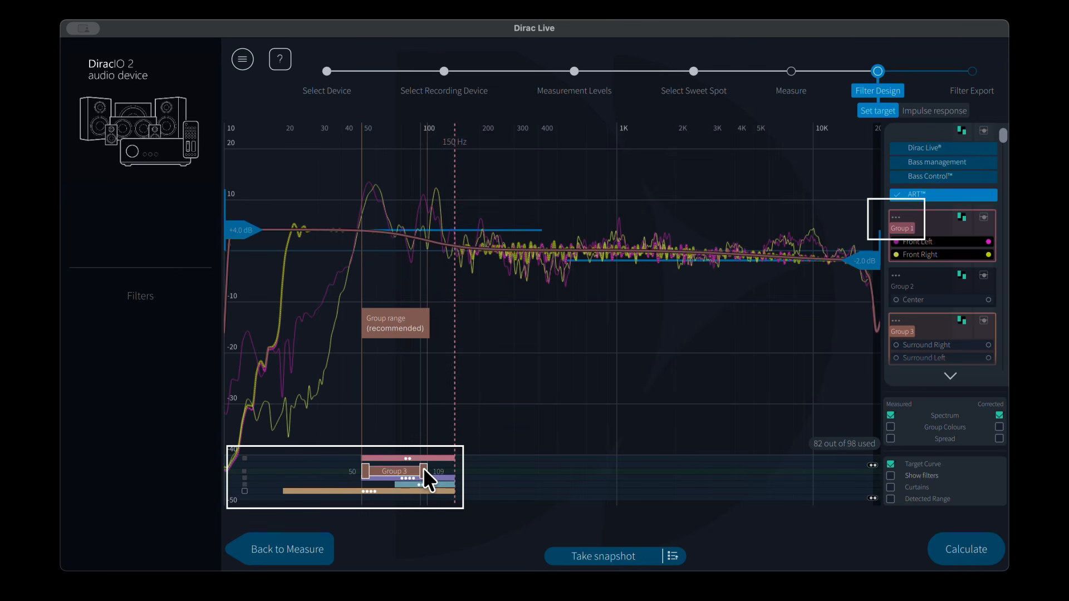
Step: Open Group 1's support settings and enter a new support level for Group 1
left_click(894, 215)
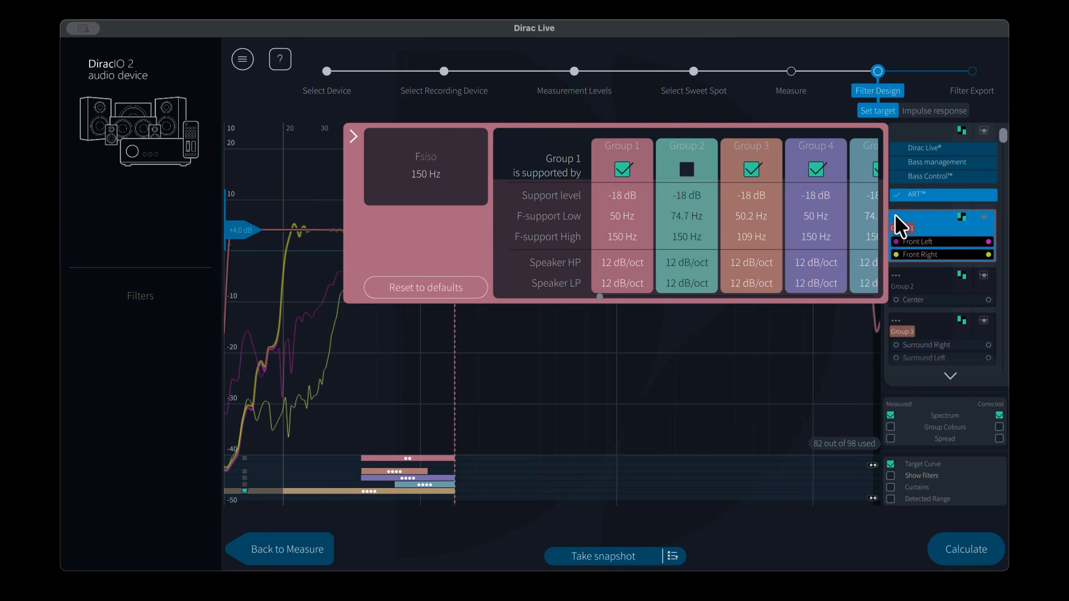
left_click(638, 212)
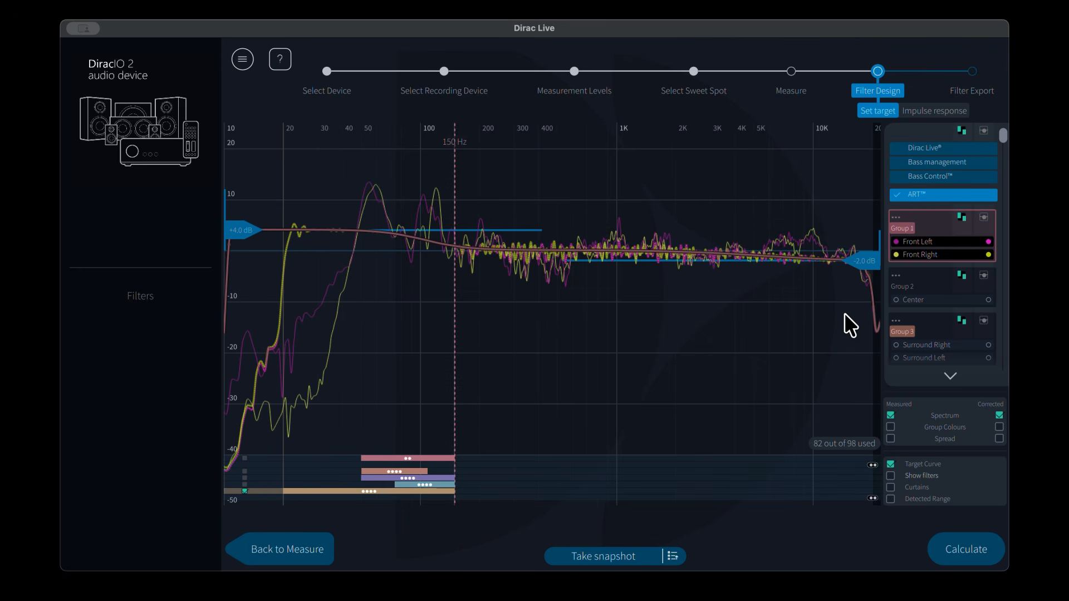
left_click(896, 216)
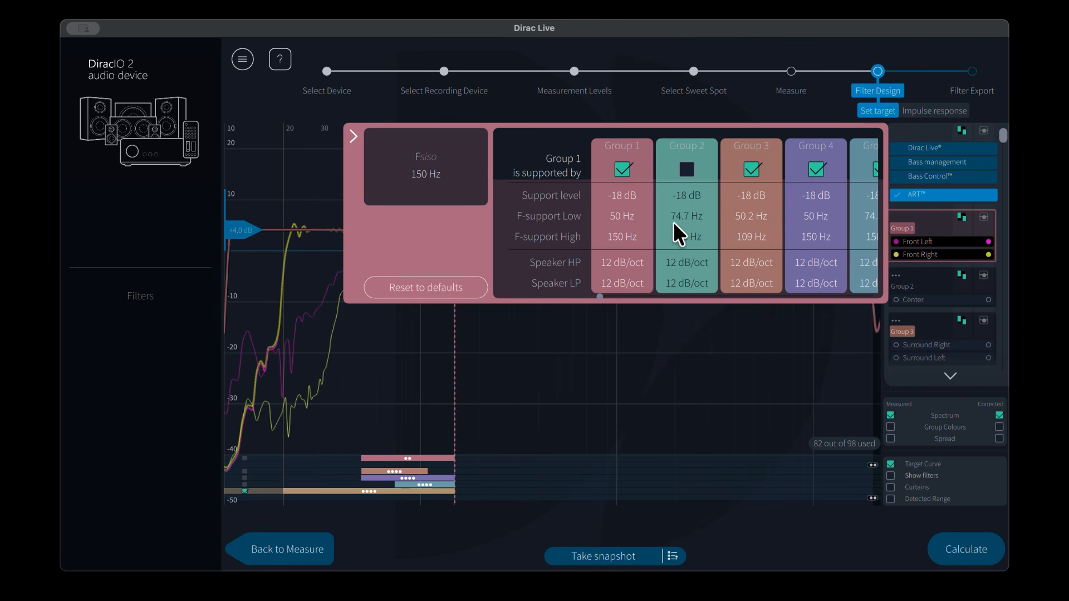
left_click(620, 194)
type("-32")
type("-1")
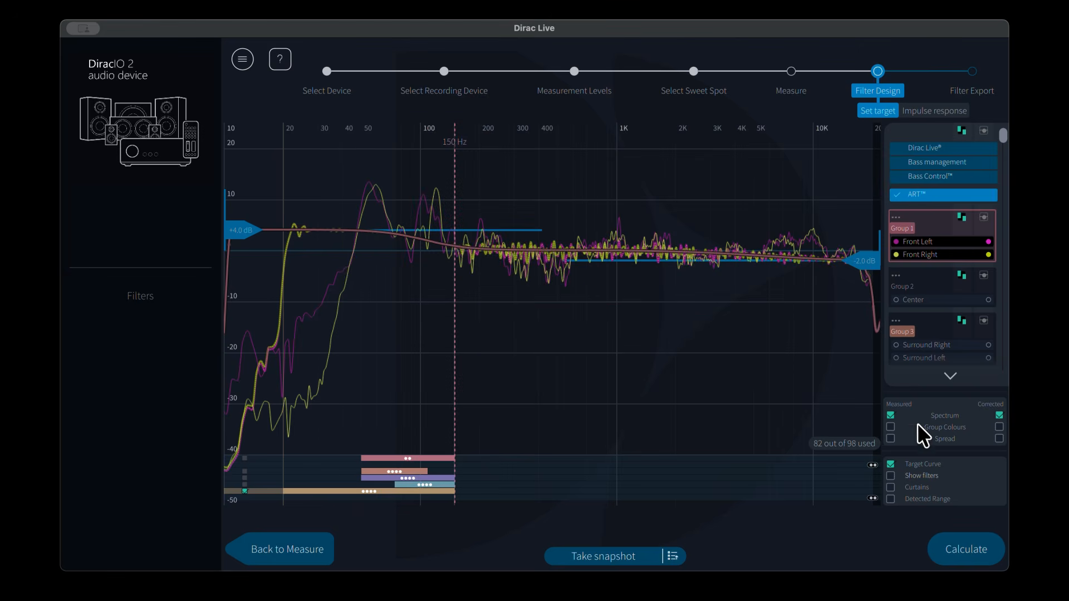
Step: Calculate the filters, then export the filter to slot 1 on AVC-A1H
left_click(978, 546)
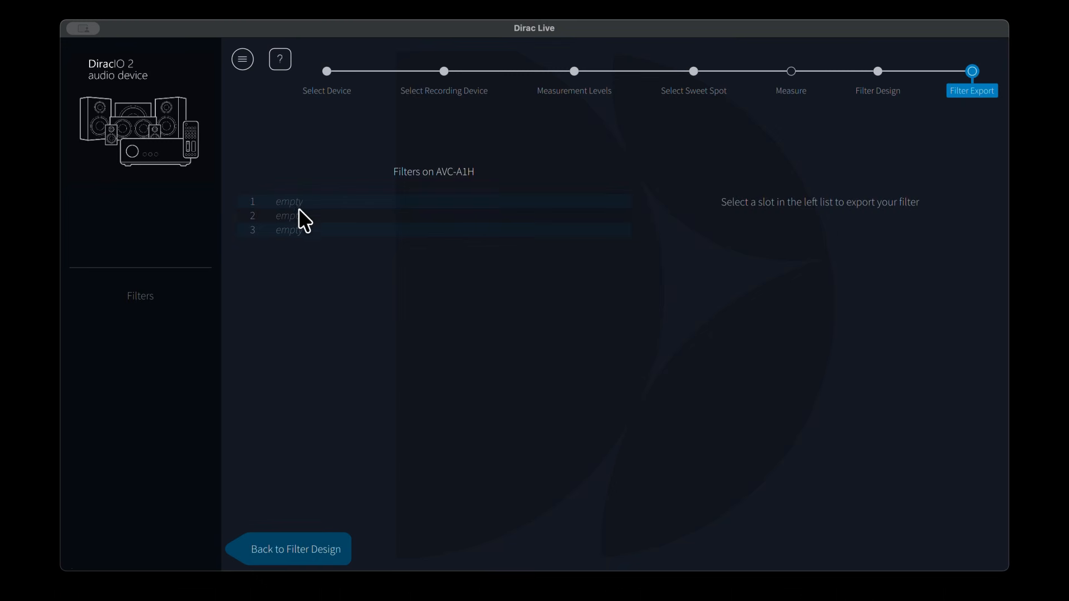
left_click(299, 201)
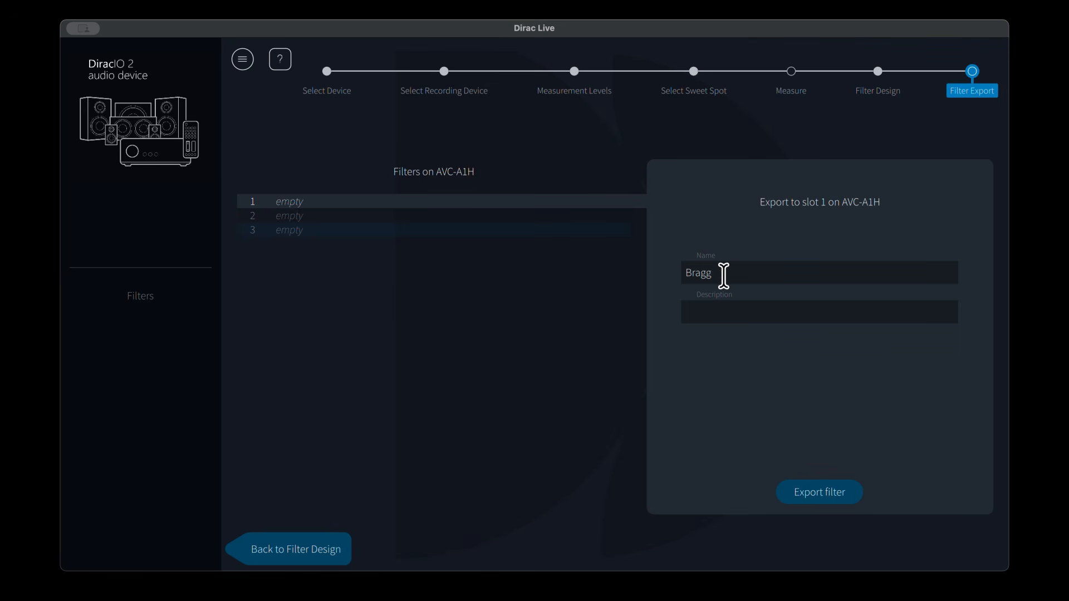
left_click(812, 487)
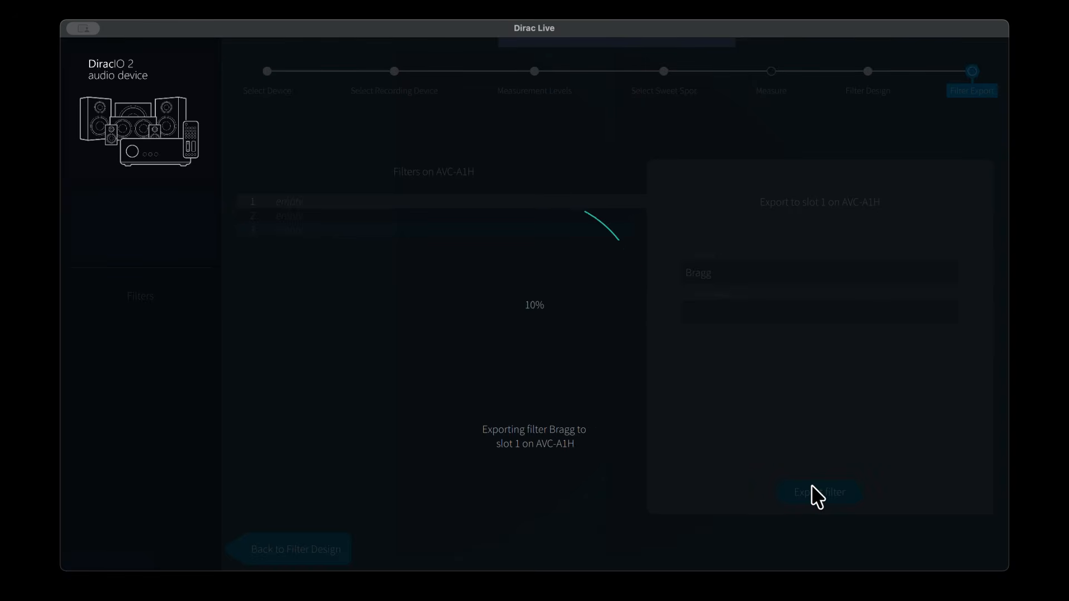